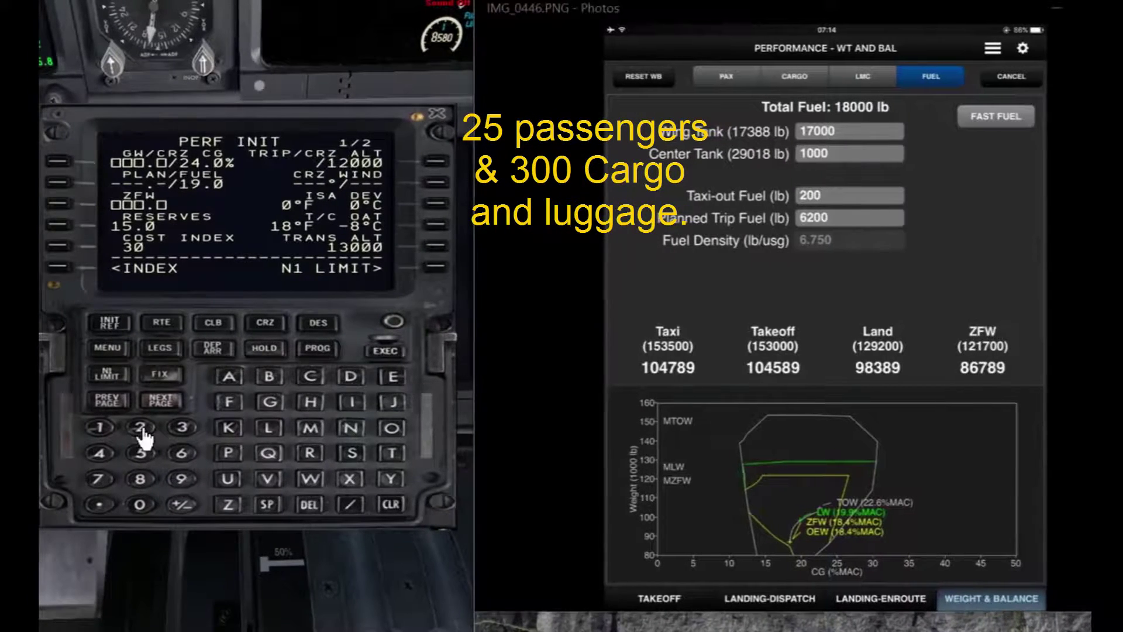
- Key 25/300 into the FMC scratchpad
left_click(136, 441)
left_click(139, 457)
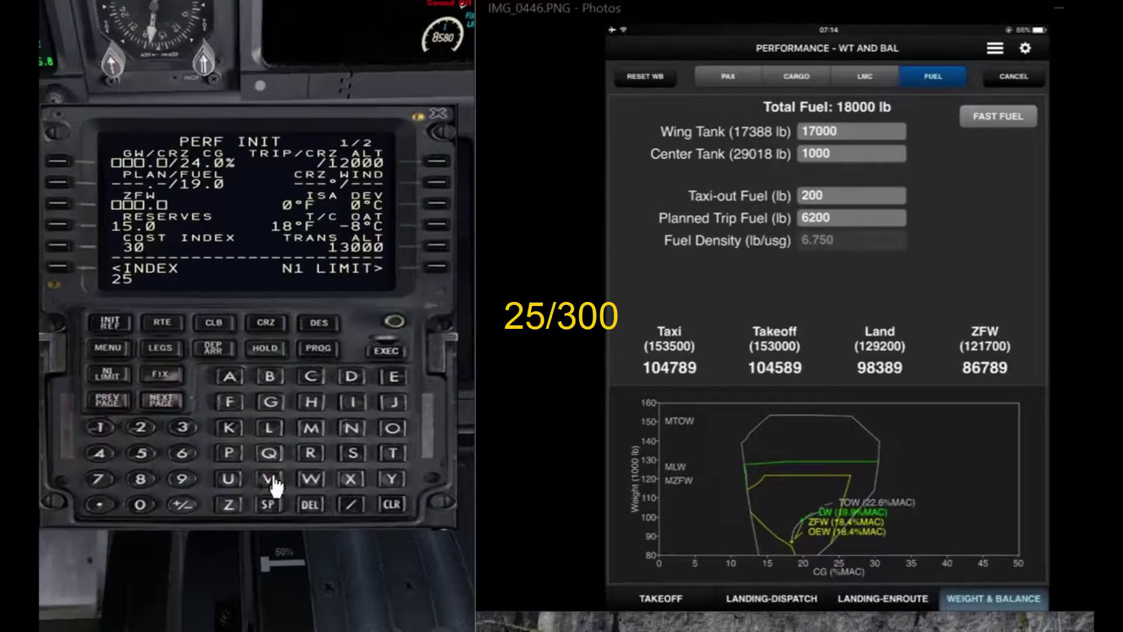
left_click(353, 505)
type("3")
left_click(137, 507)
left_click(137, 508)
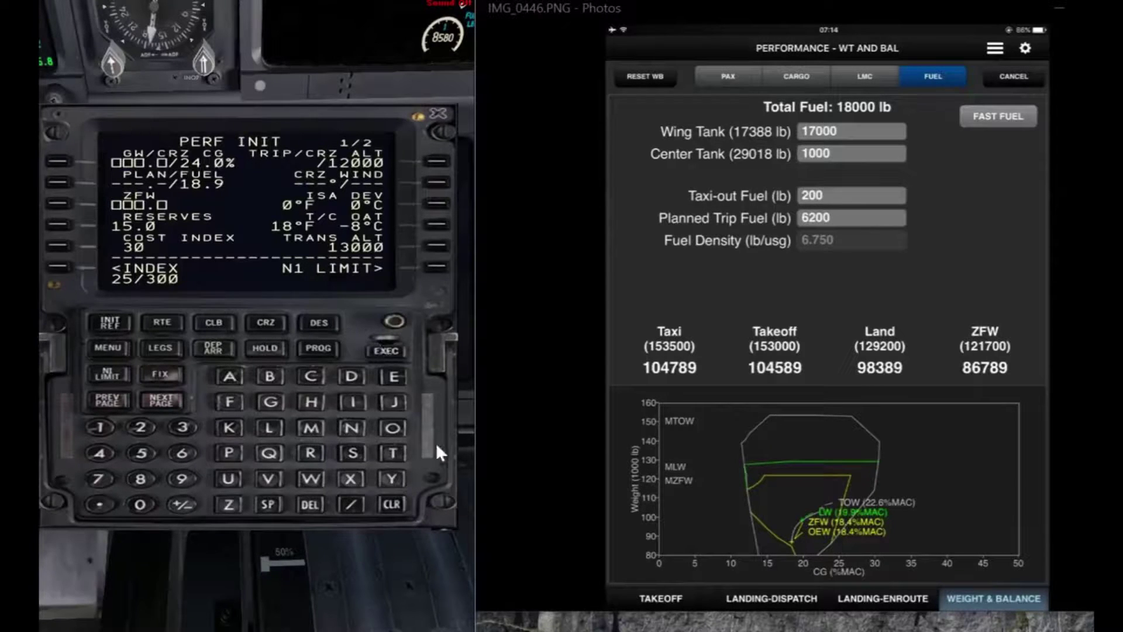
- Trim the entry back to 25/, rekey it as 25/2/300, then begin clearing it
left_click(392, 505)
left_click(390, 506)
left_click(392, 506)
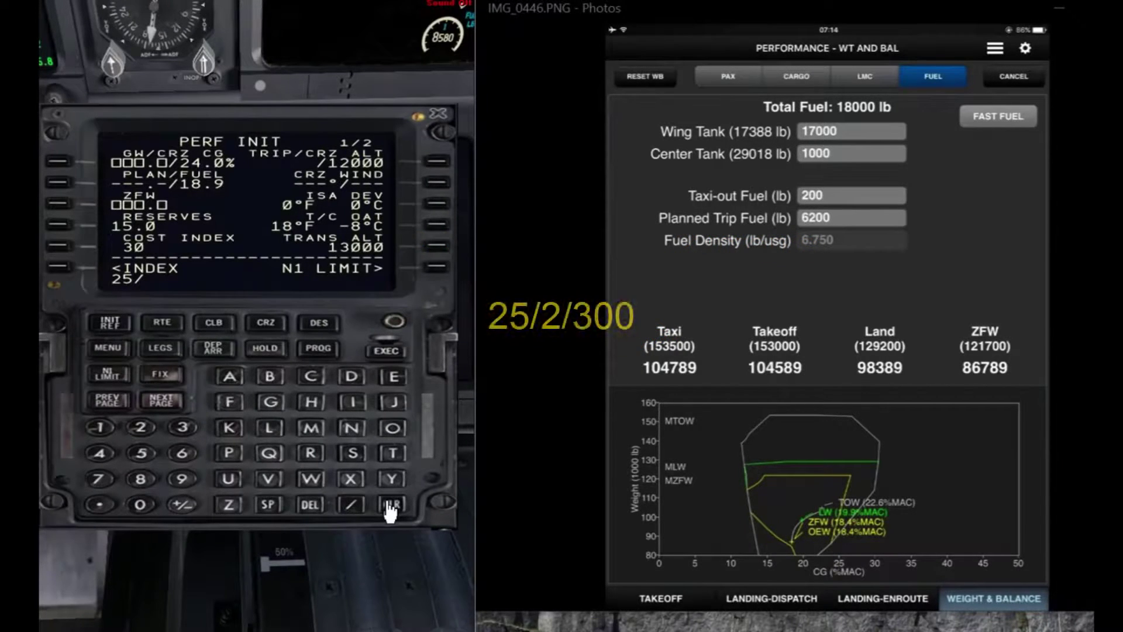
left_click(138, 437)
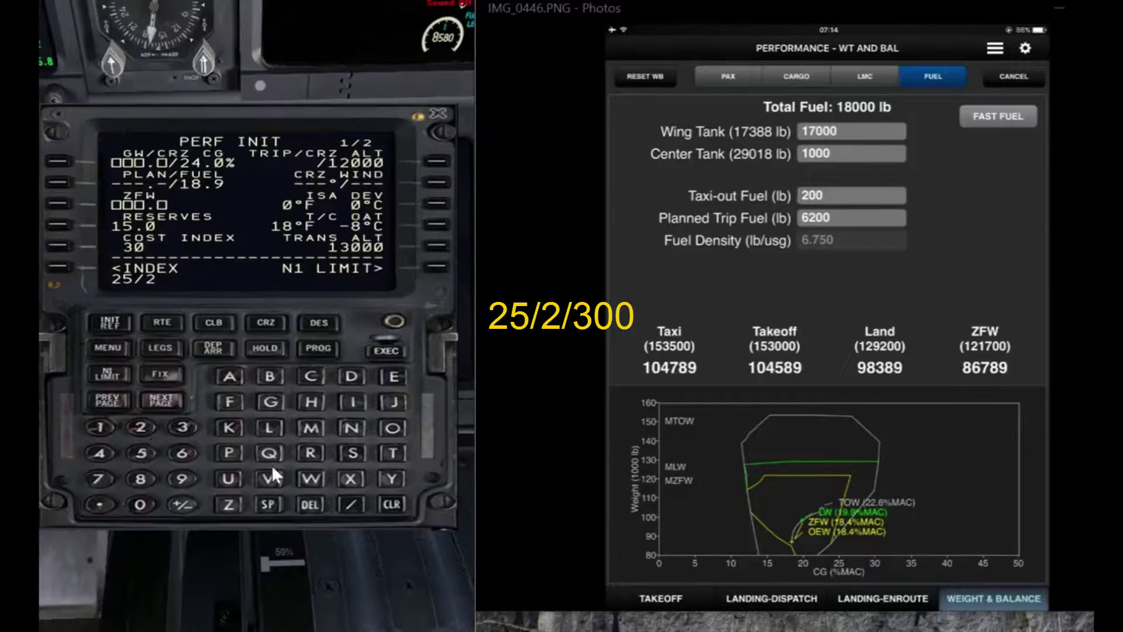
left_click(358, 505)
left_click(182, 429)
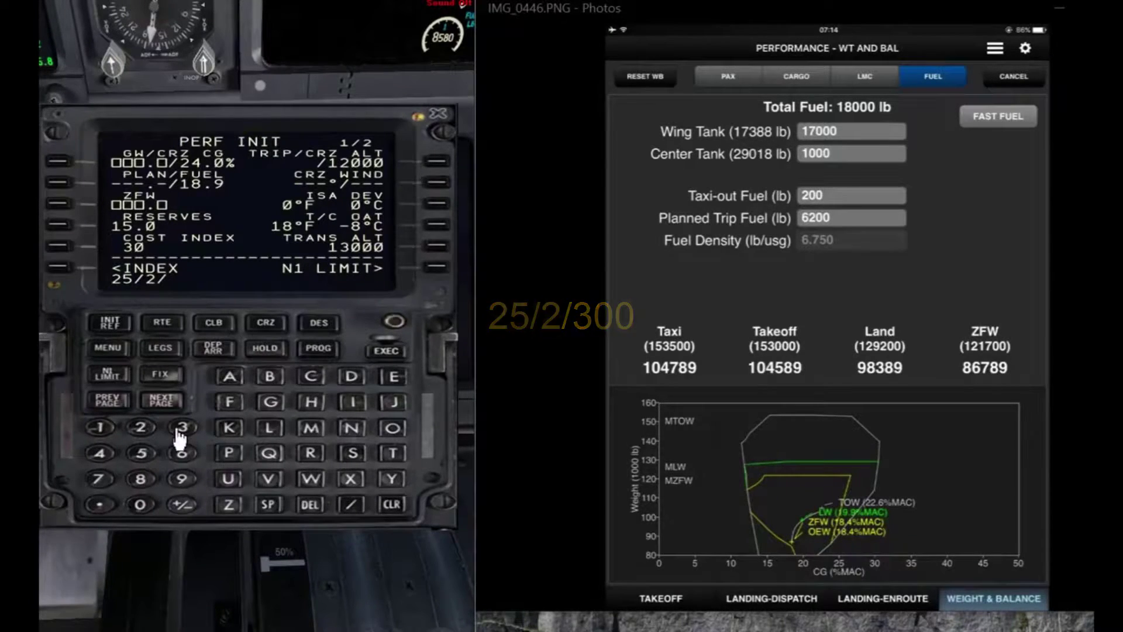
left_click(139, 505)
left_click(139, 505)
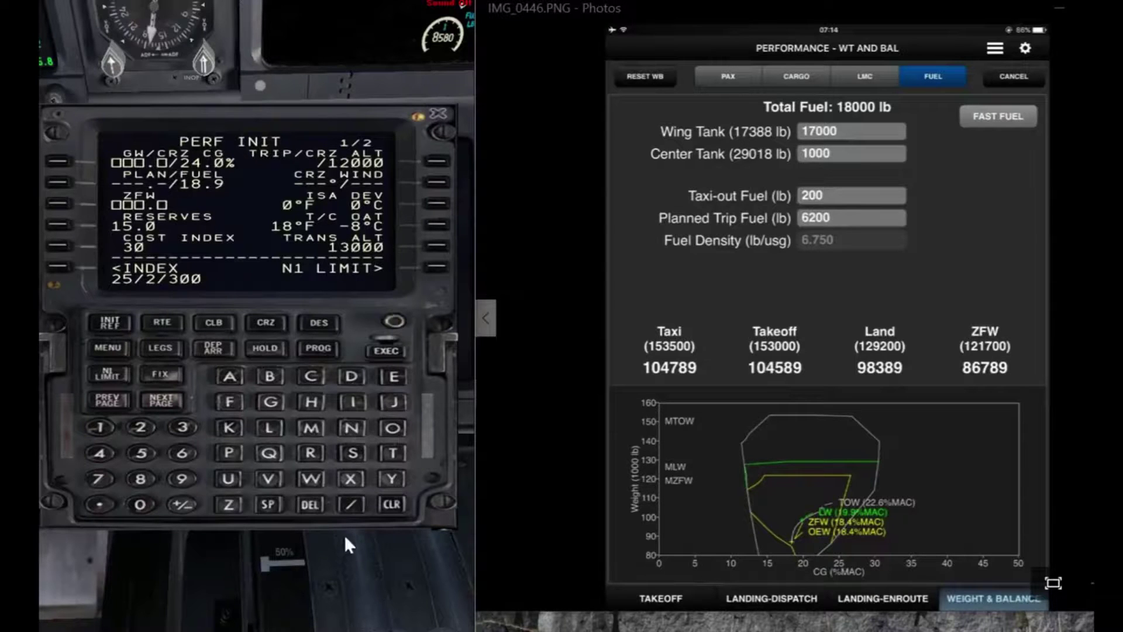
left_click(392, 506)
- Clear the scratchpad and page through Photos to IMG_0452, showing 500 lb aft cargo and ZFW 99289
left_click(392, 507)
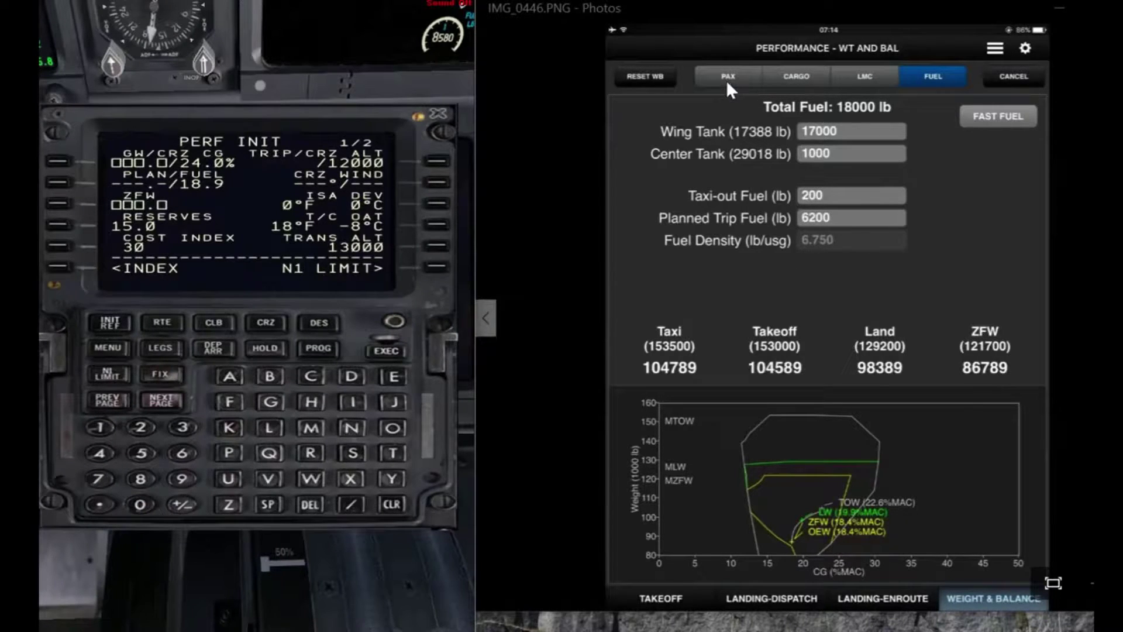
key("Right")
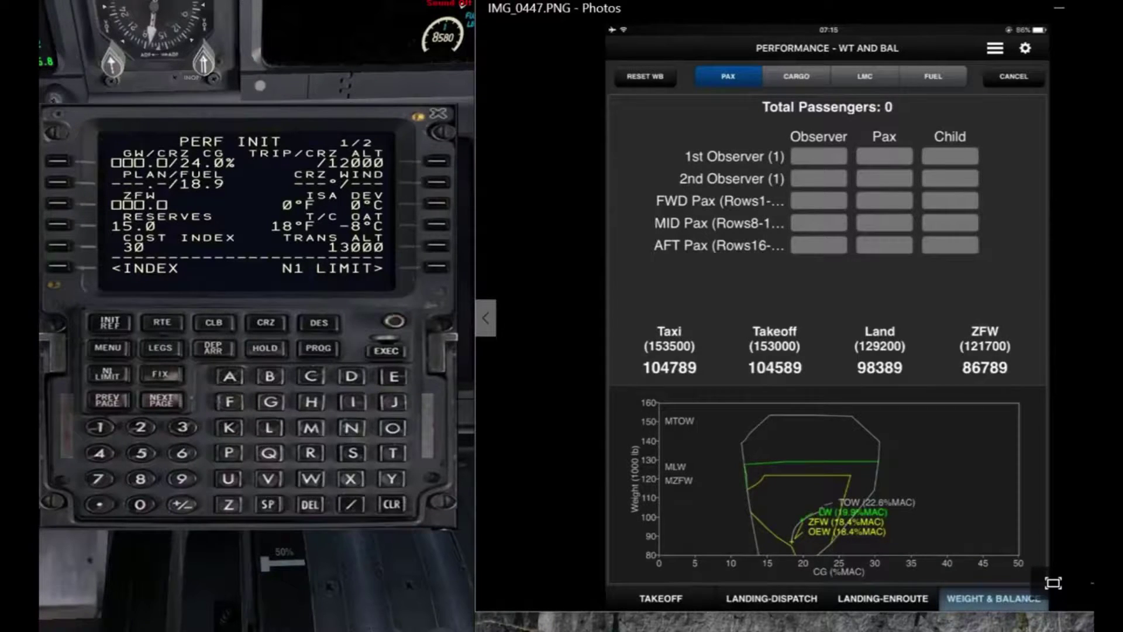
key("Right")
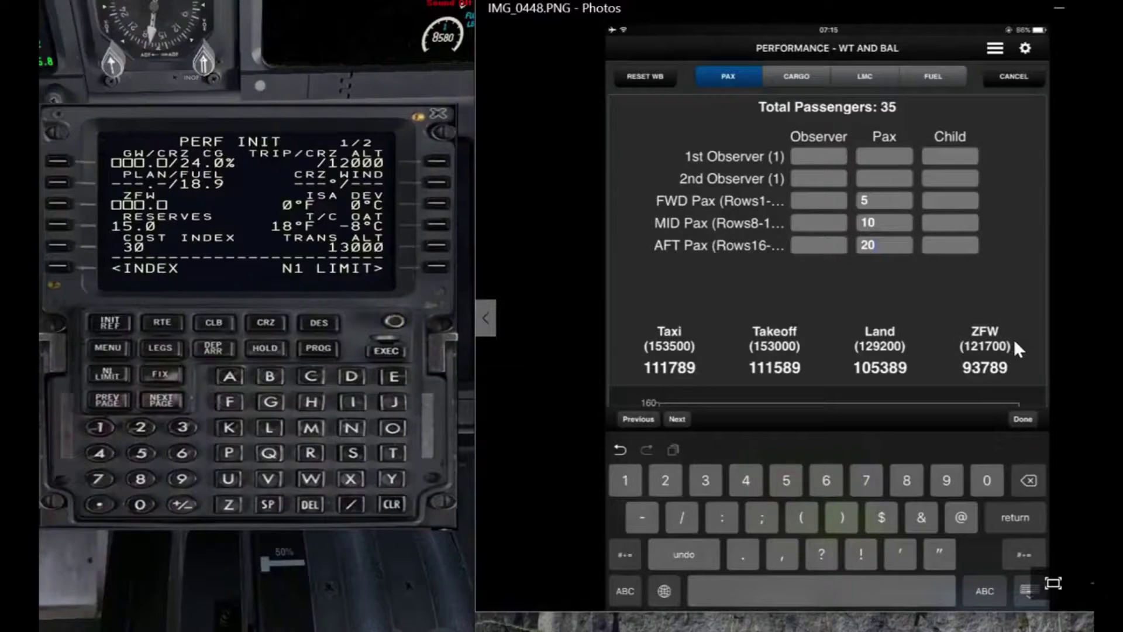
key("Right")
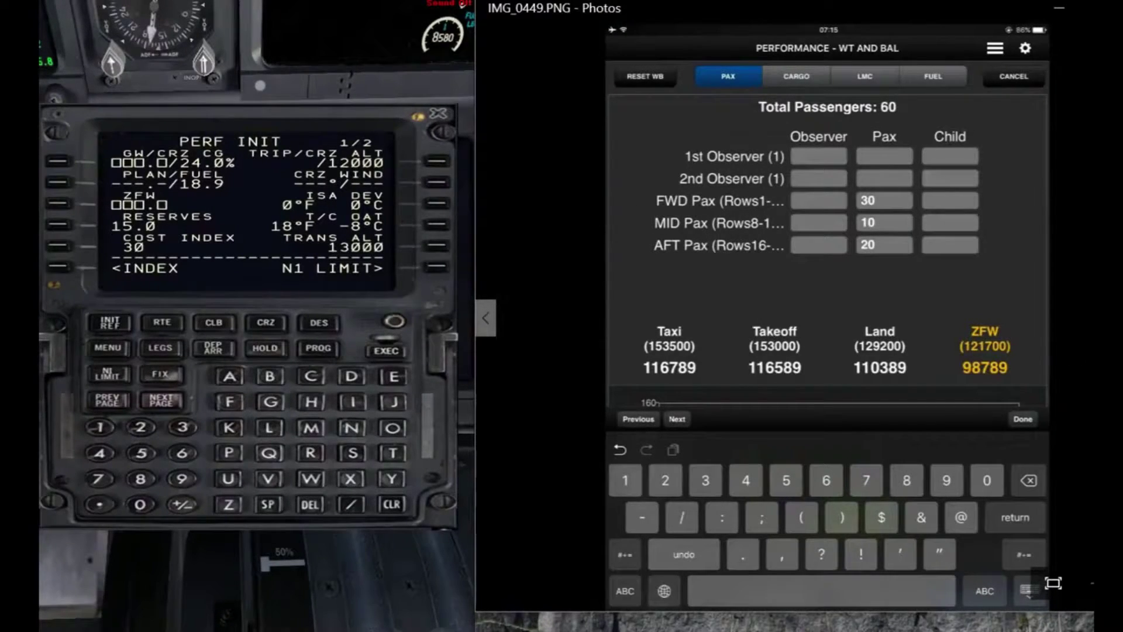
key("Right")
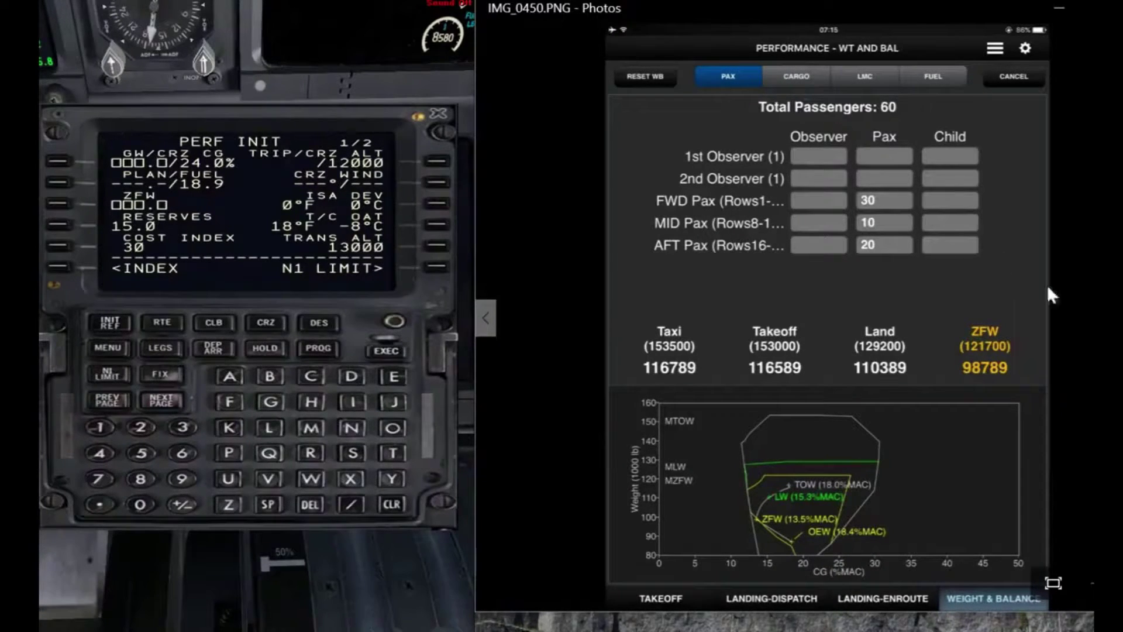
key("Right")
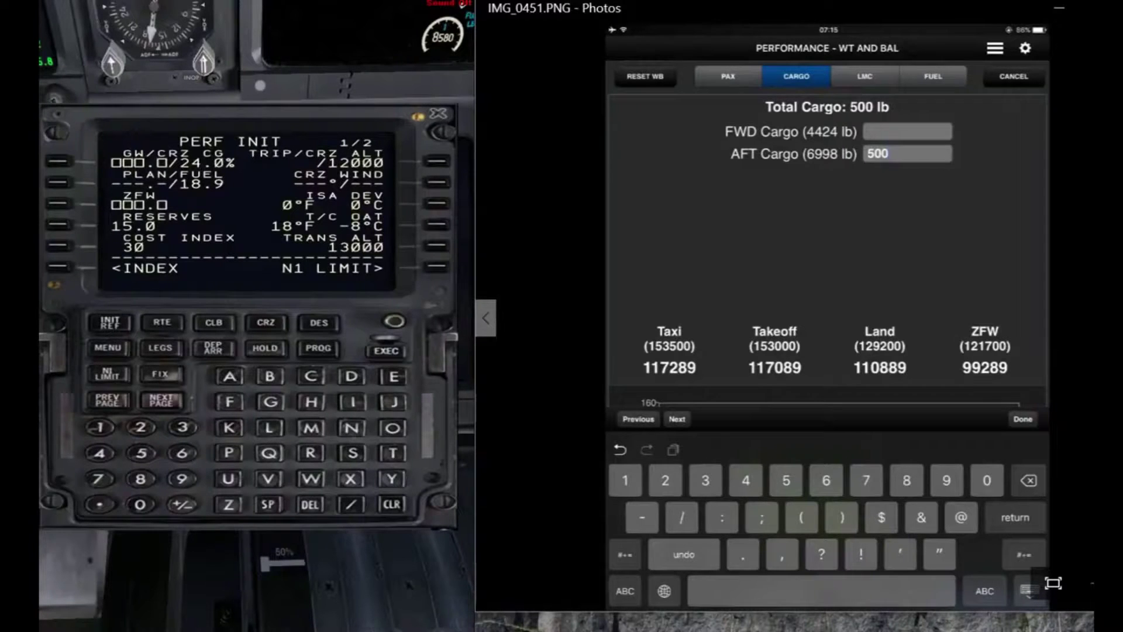
key("Right")
key("Right")
left_click(486, 318)
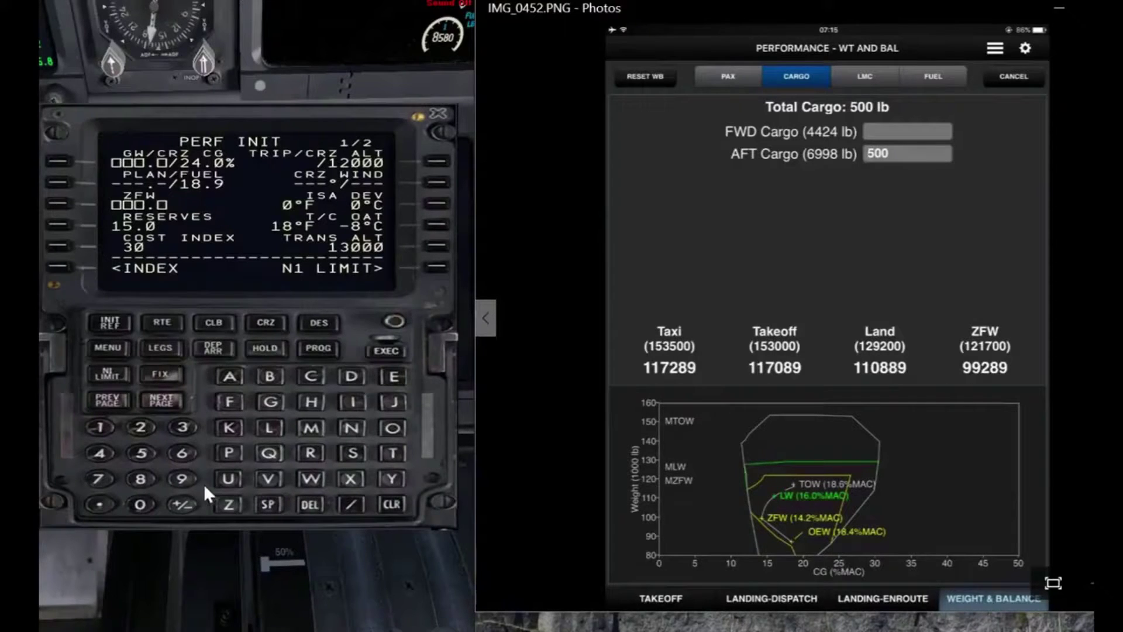
- Enter 99.3 as ZFW at LSK 3L so gross weight reads 118.2, then advance Photos
left_click(185, 482)
left_click(185, 482)
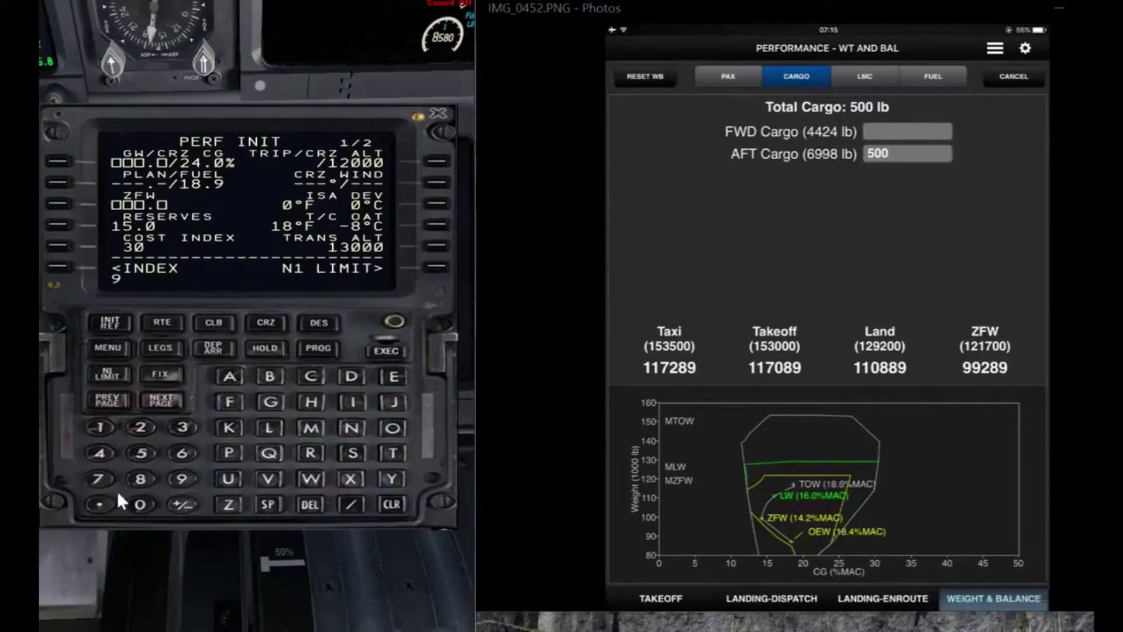
left_click(182, 478)
left_click(101, 506)
left_click(183, 431)
left_click(57, 161)
left_click(58, 206)
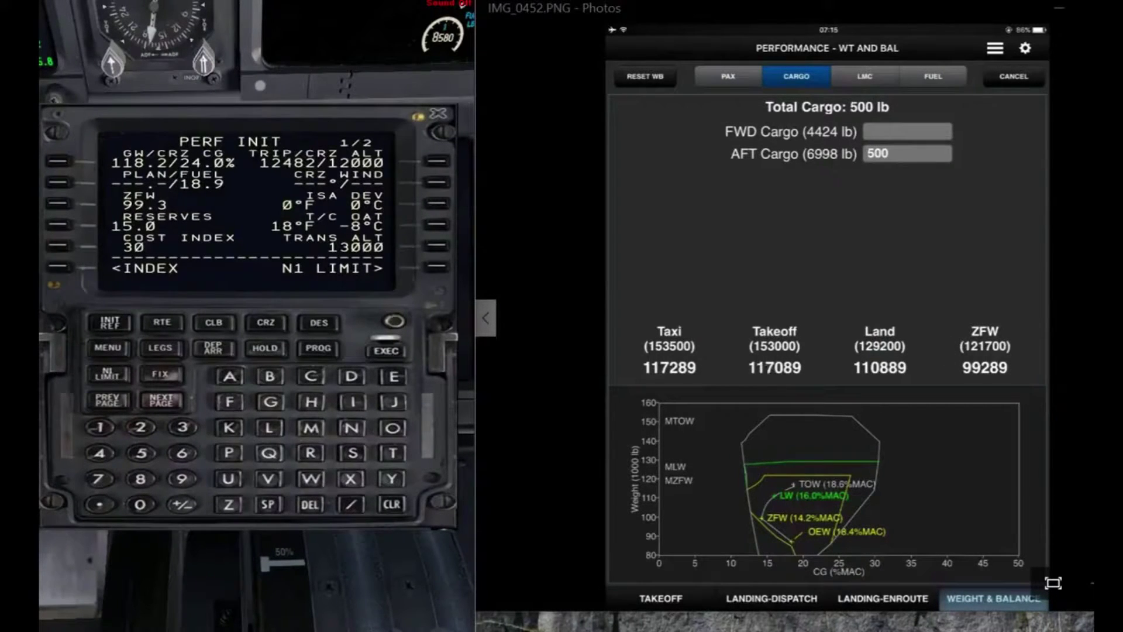
key("Right")
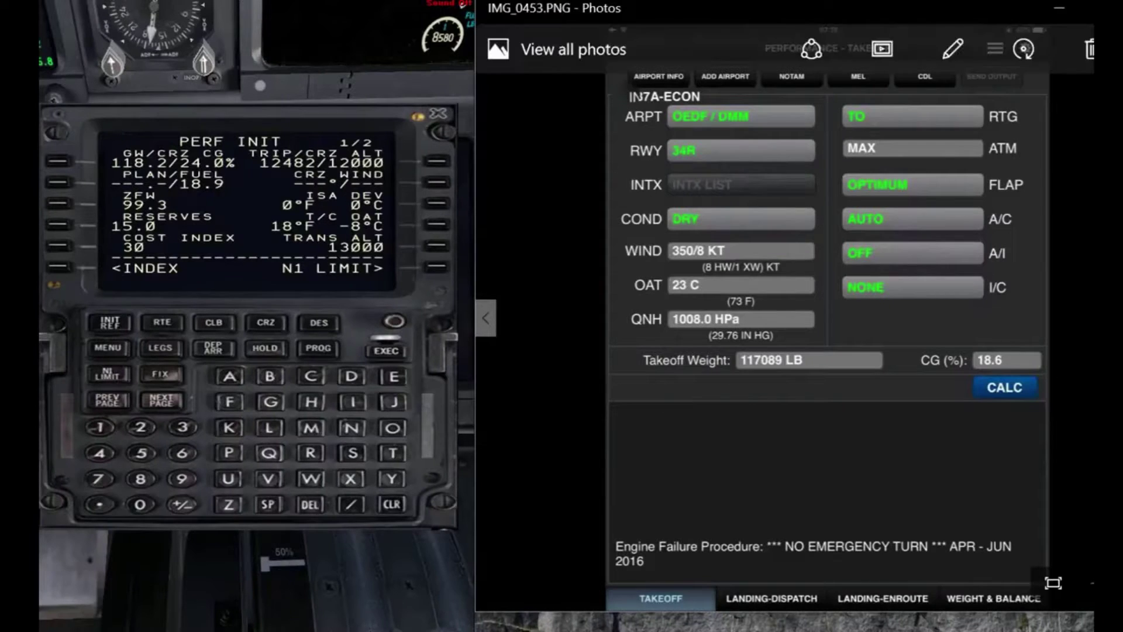
- Advance Photos to IMG_0455 showing flap 5, 61 C, V1 122, VR 123, V2 126
key("Right")
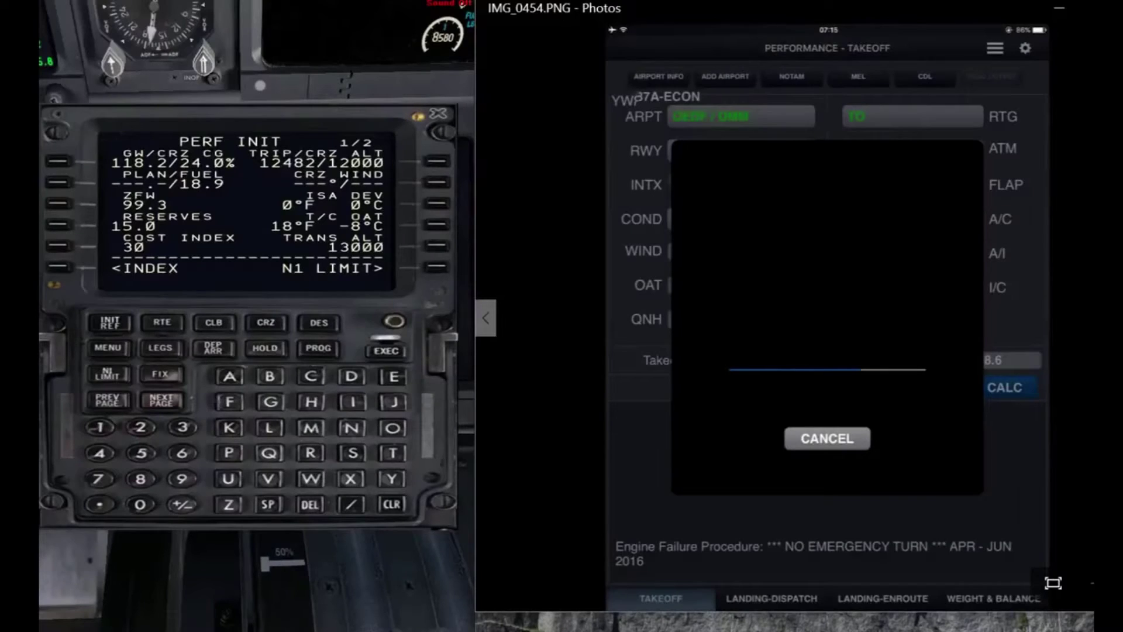
key("Right")
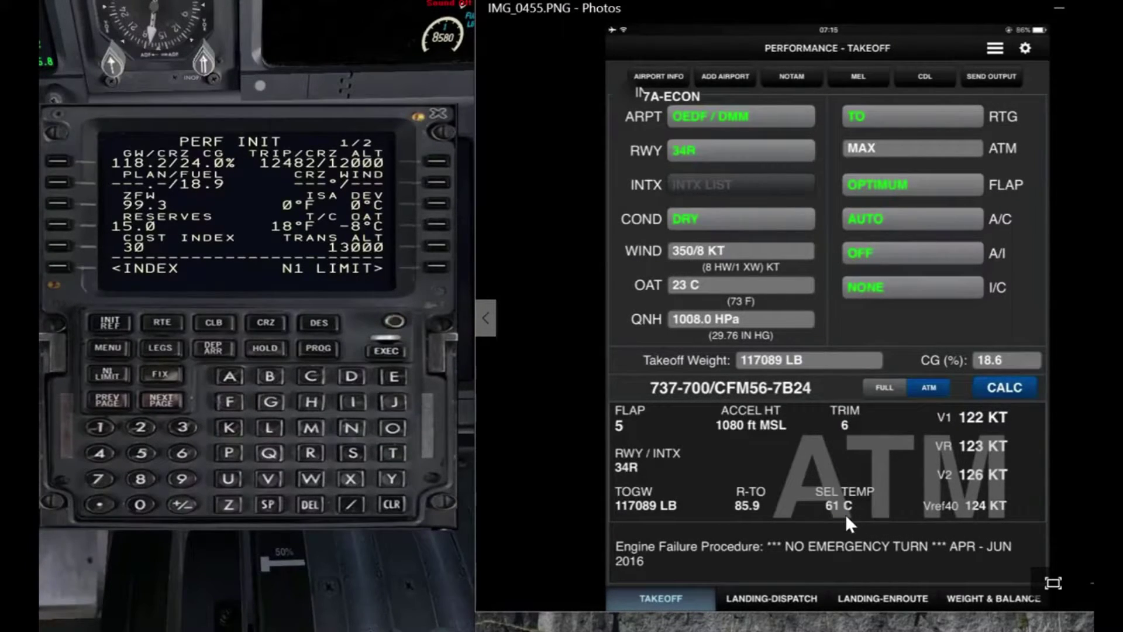
left_click(441, 268)
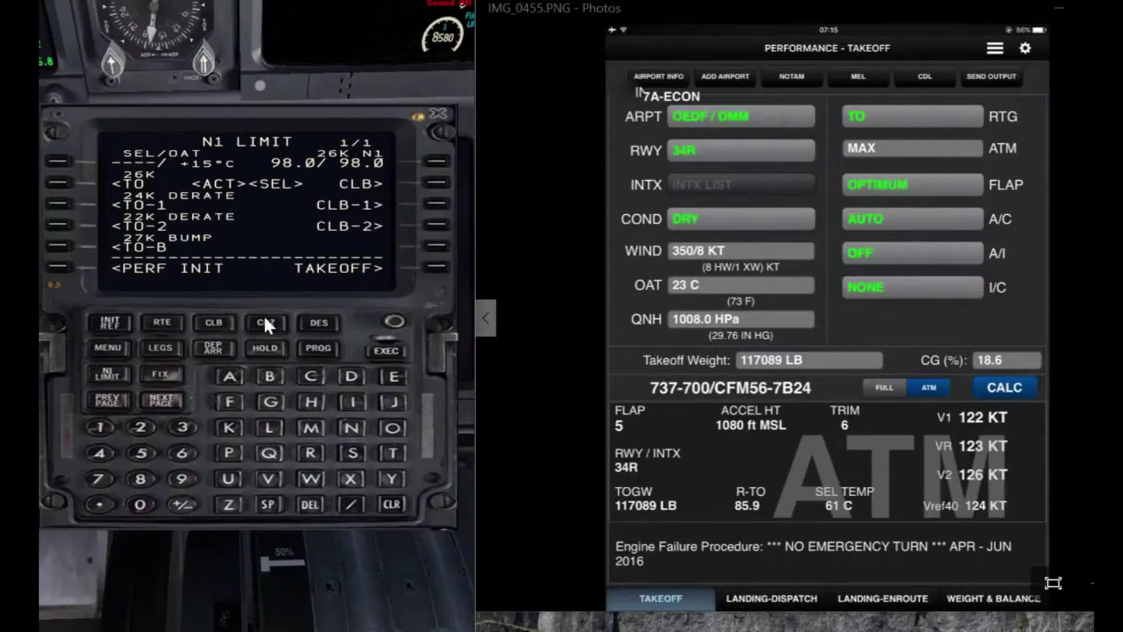
- Set a 61 °C assumed temperature for a reduced N1 of 91.0, then show TAKEOFF REF
left_click(181, 456)
left_click(103, 428)
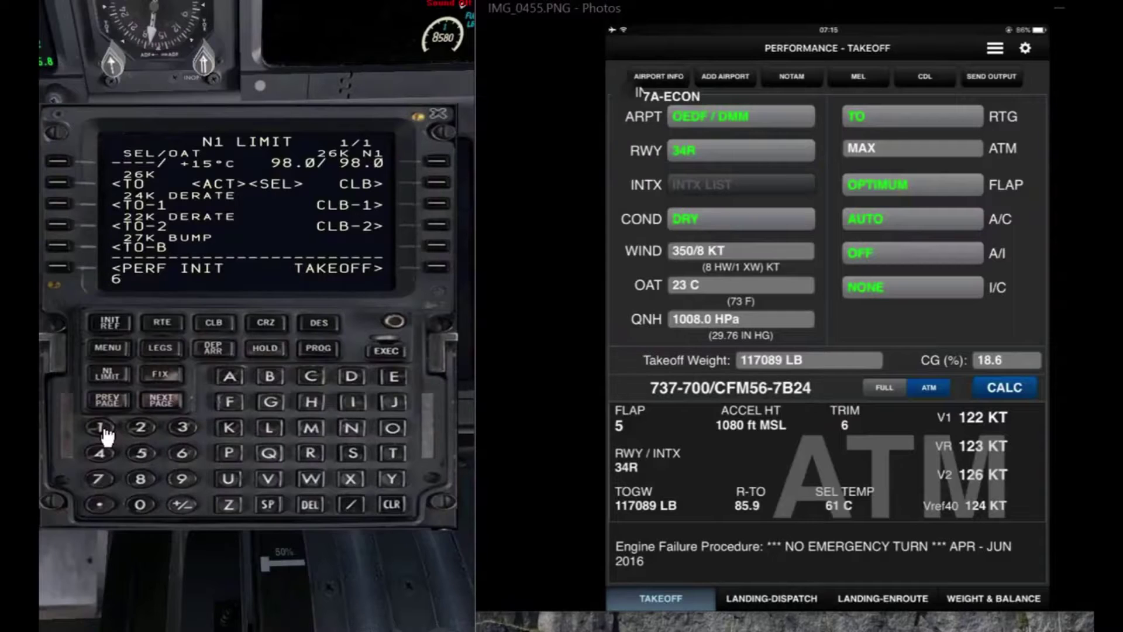
left_click(61, 162)
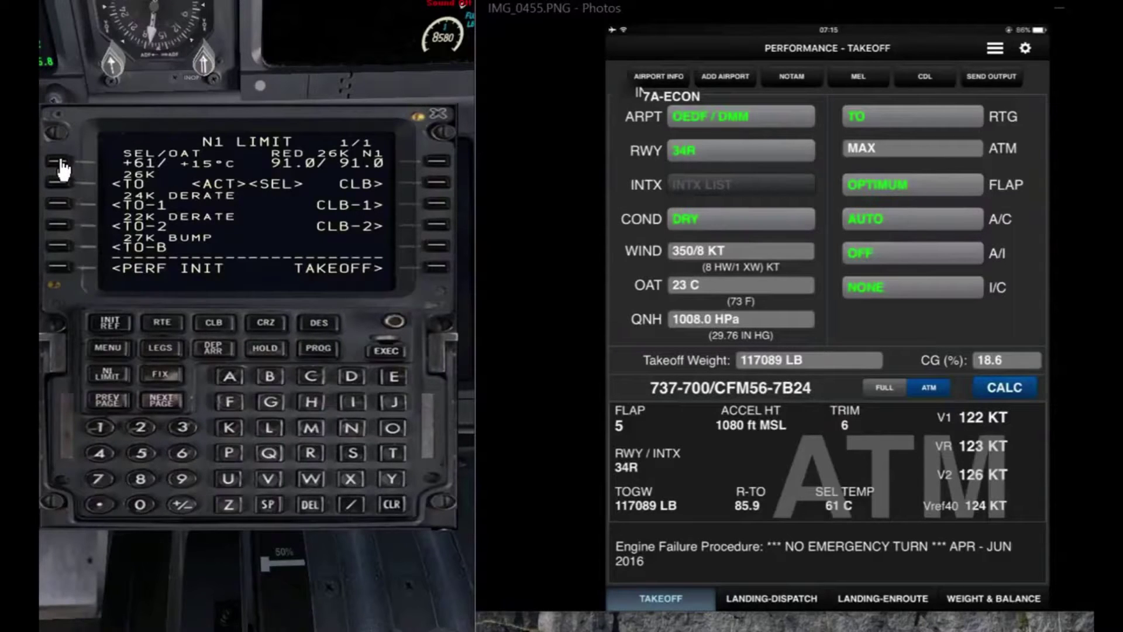
left_click(434, 269)
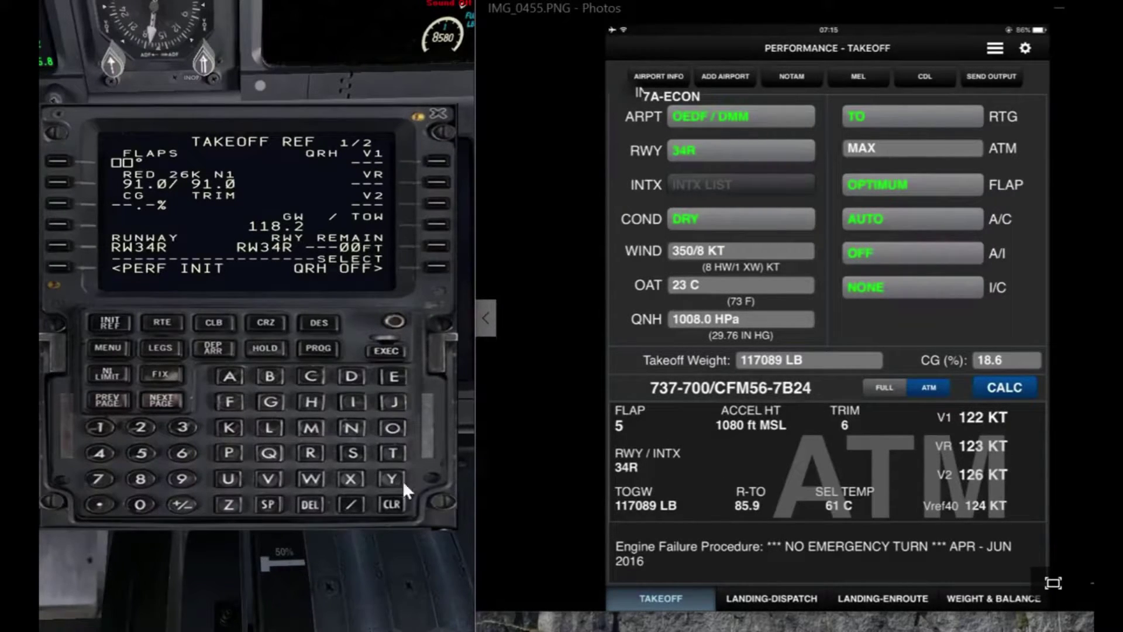
- Enter flaps 5 and CG 18.6% on TAKEOFF REF, giving a takeoff trim of 5.01
left_click(149, 455)
left_click(58, 162)
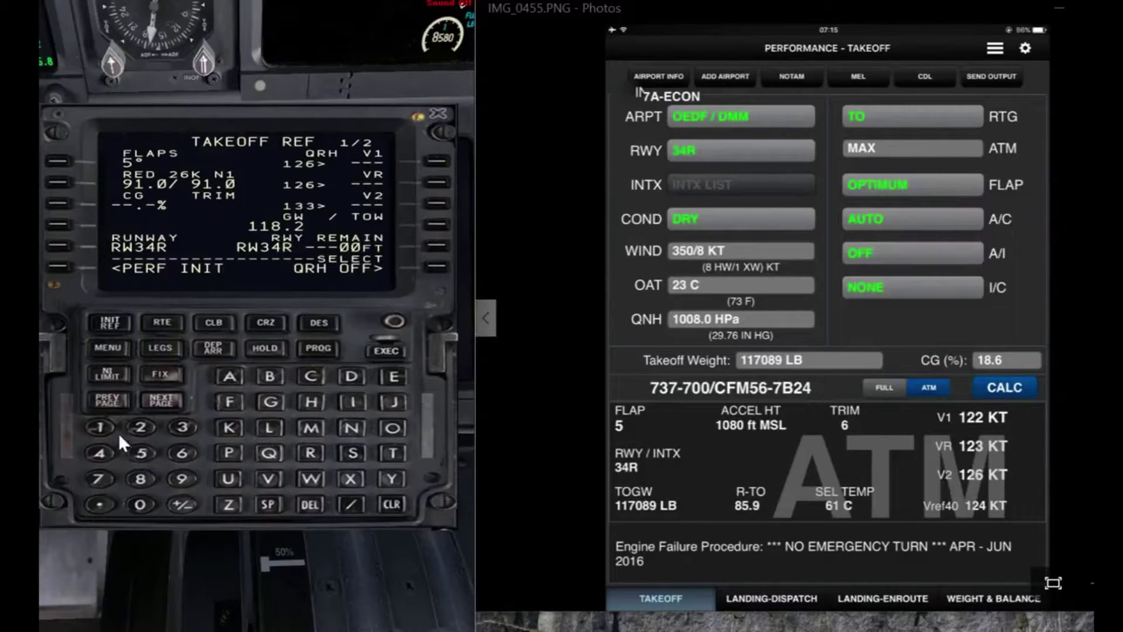
left_click(100, 429)
left_click(147, 484)
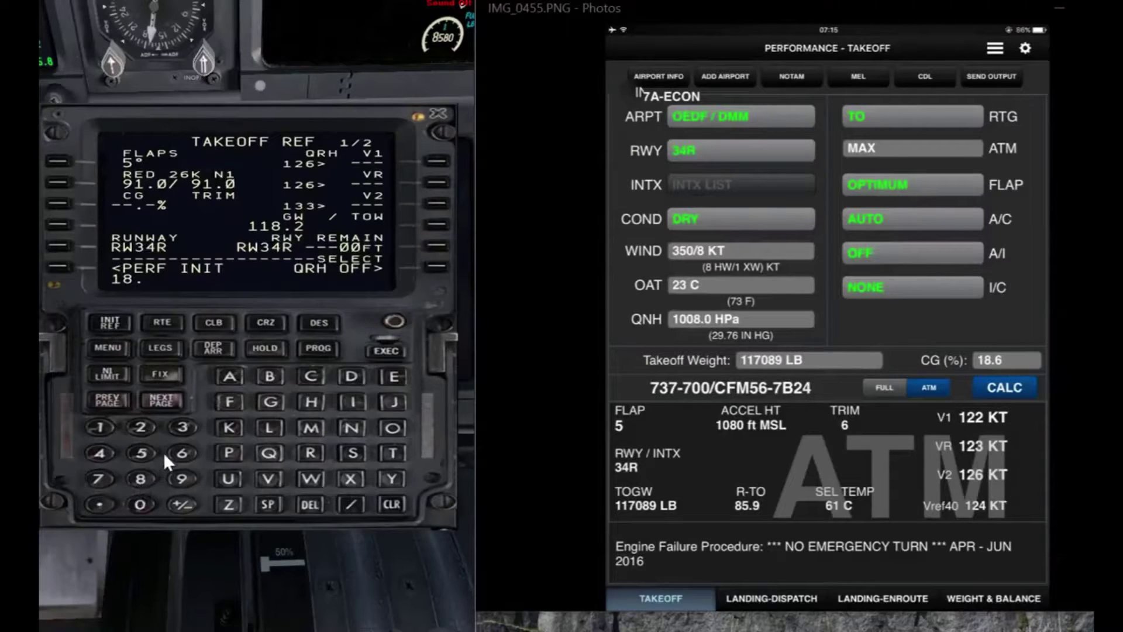
left_click(186, 454)
left_click(57, 205)
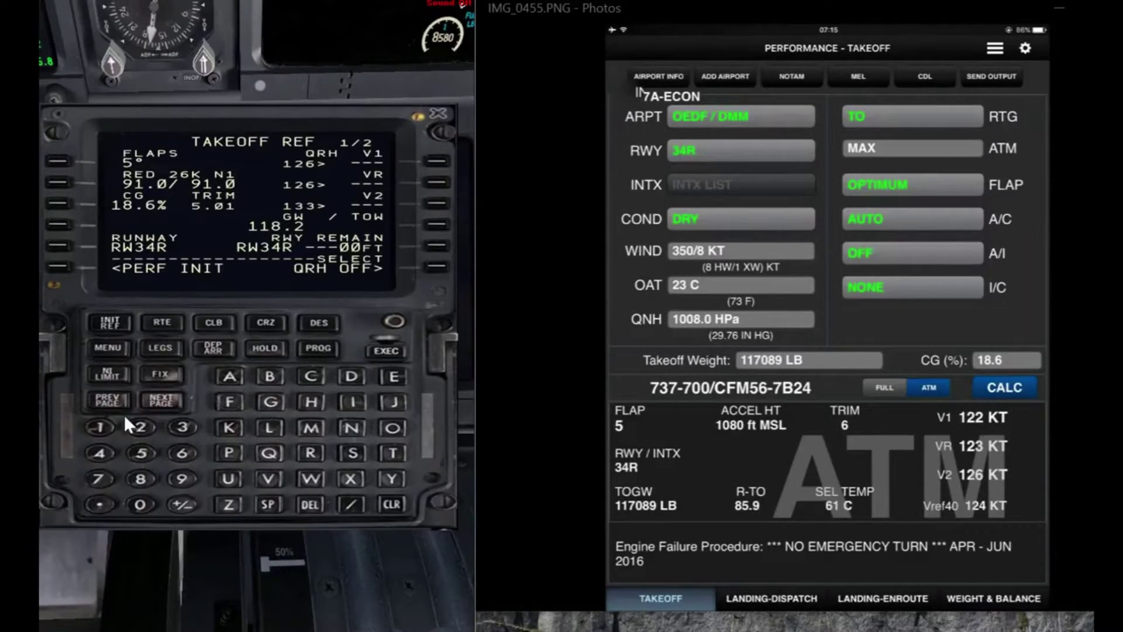
- Enter V1 122, VR 123 and V2 126 at LSKs 1R, 2R and 3R
left_click(103, 427)
left_click(142, 425)
left_click(145, 429)
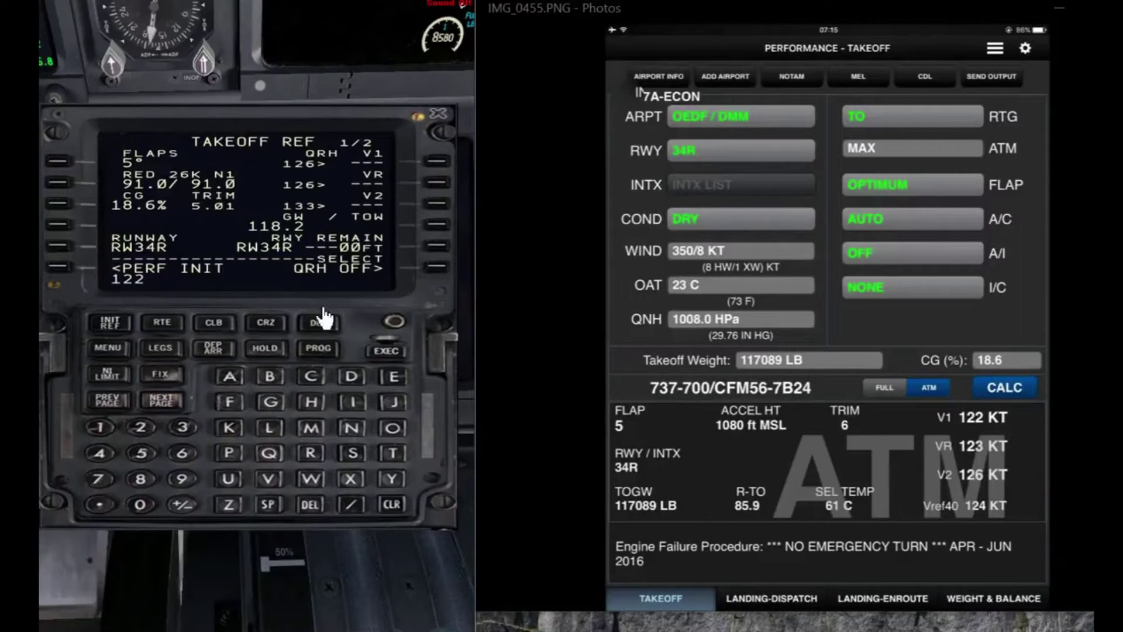
left_click(436, 161)
left_click(98, 428)
left_click(149, 430)
left_click(186, 428)
left_click(437, 184)
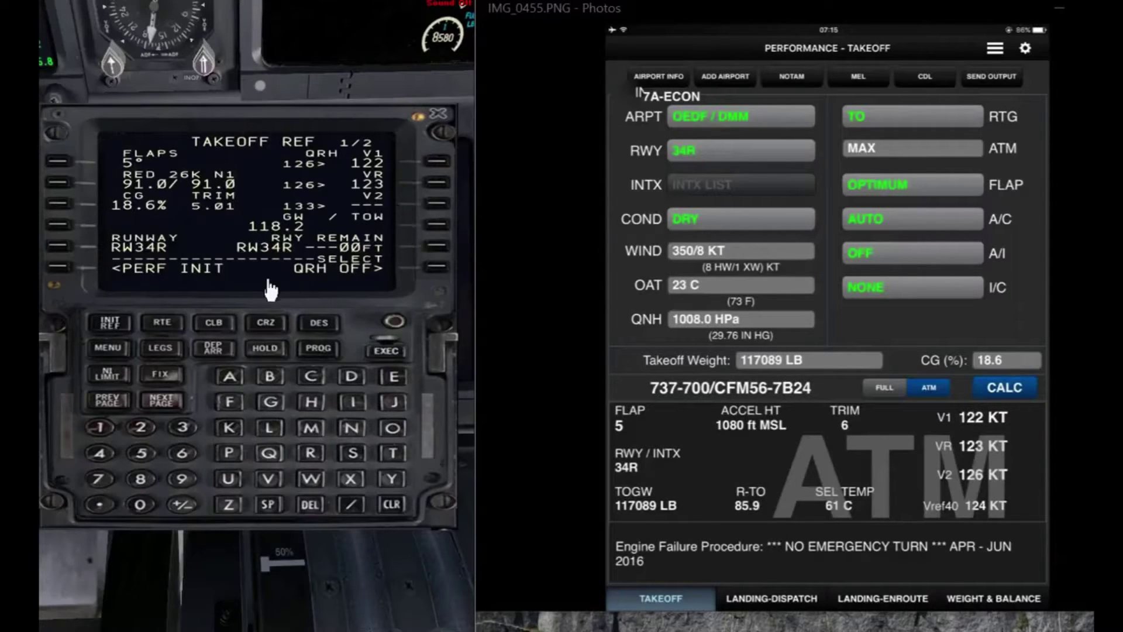
left_click(101, 431)
left_click(129, 429)
left_click(179, 452)
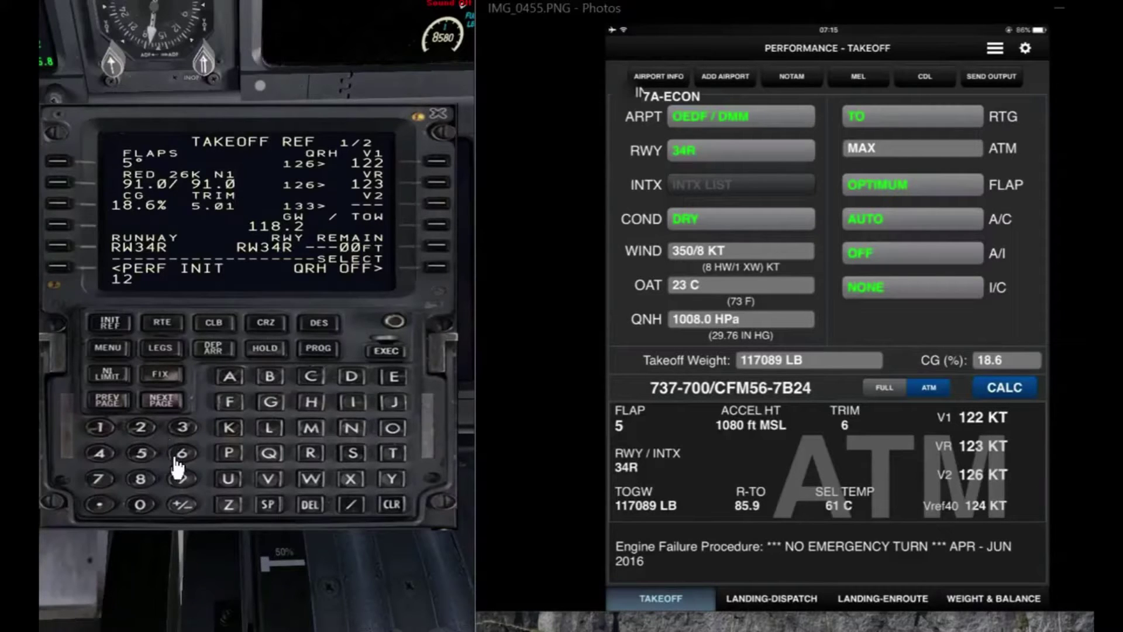
left_click(437, 205)
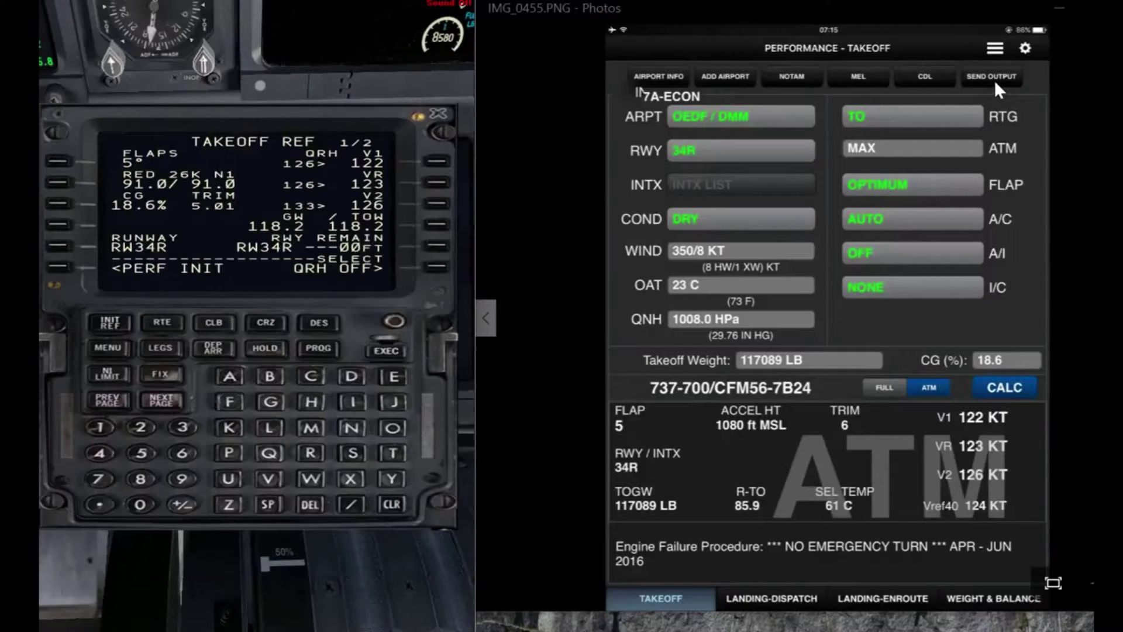
- Page through Photos past the landing dispatch page to IMG_0458's e-mailed takeoff output
key("Right")
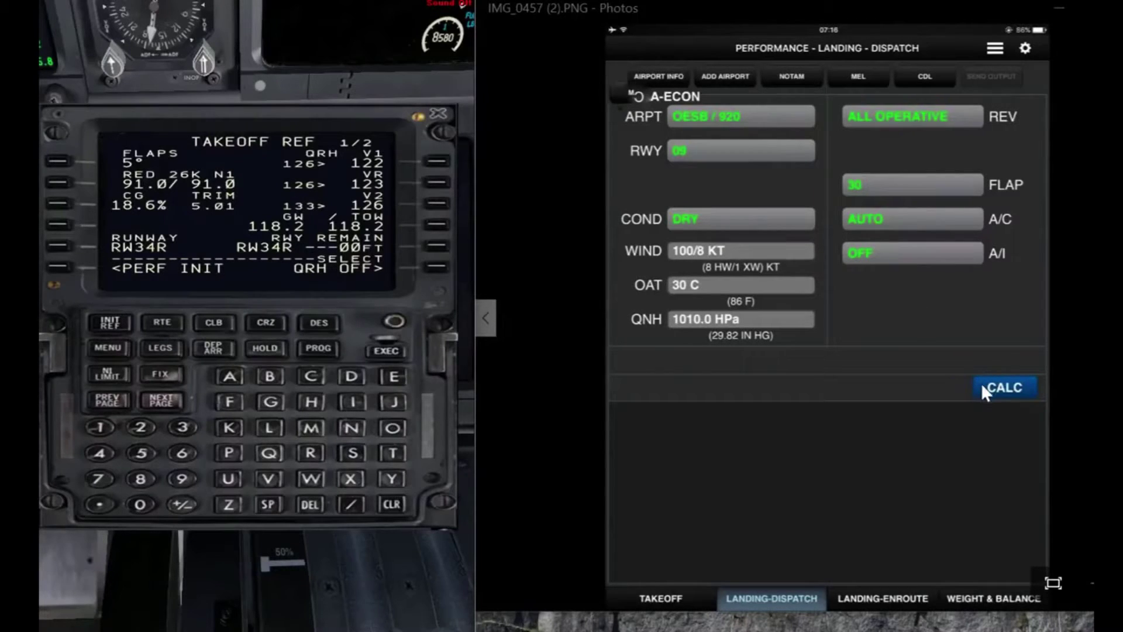
key("Left")
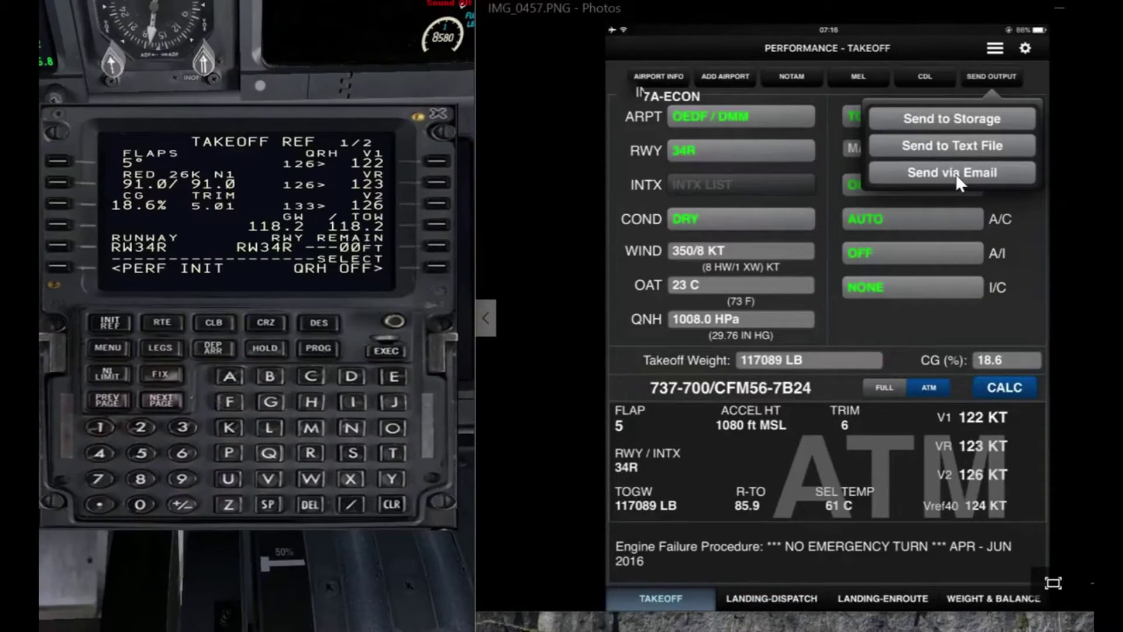
key("Right")
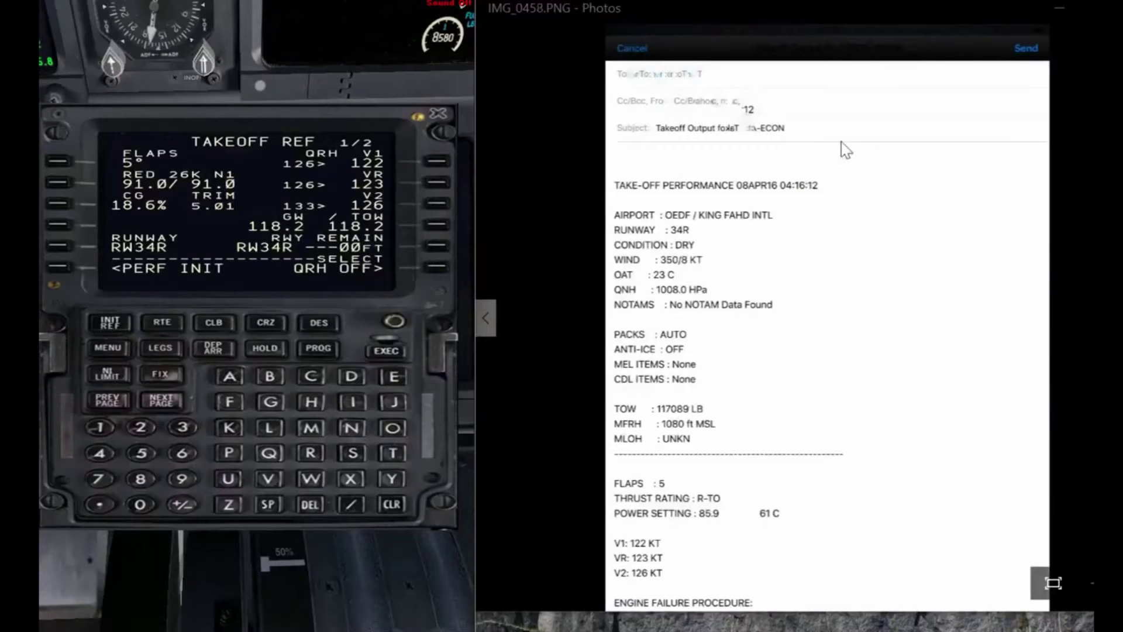